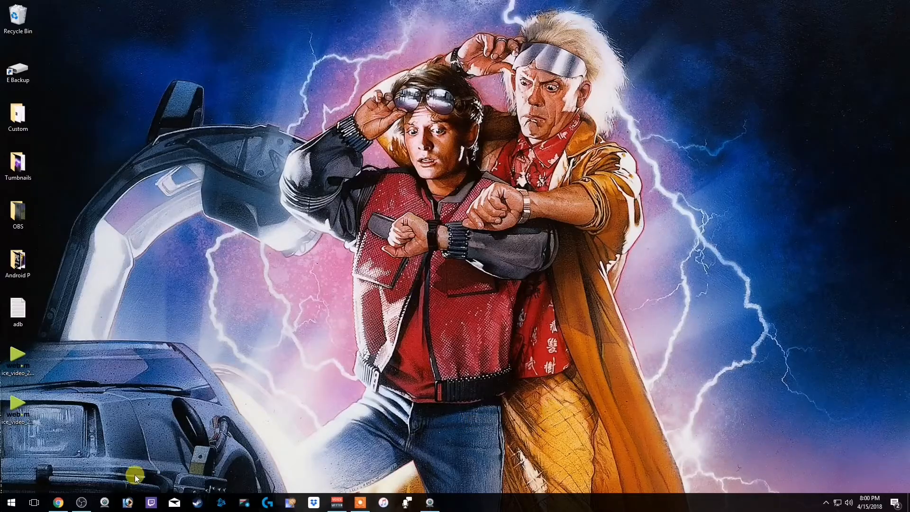
Look at the OBS Studio search results in Chrome, minimise the browser and switch to OBS Studio
left_click(58, 502)
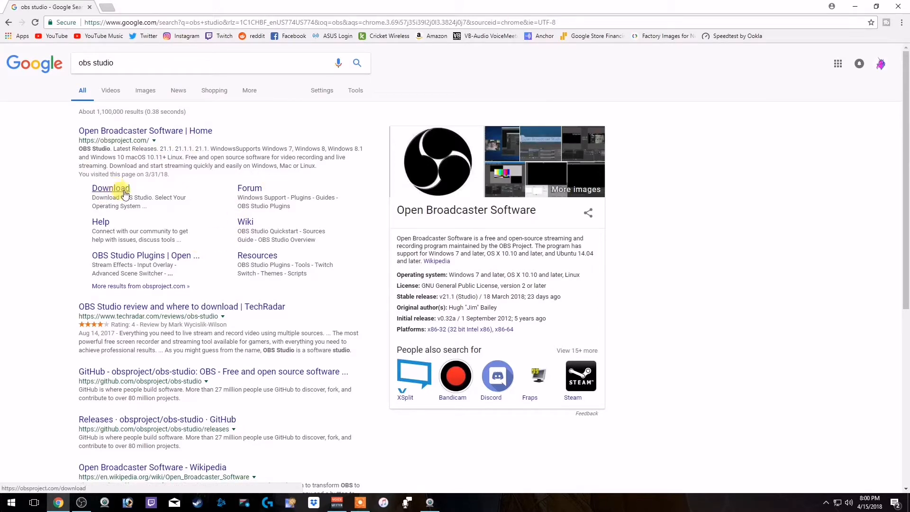
left_click(856, 6)
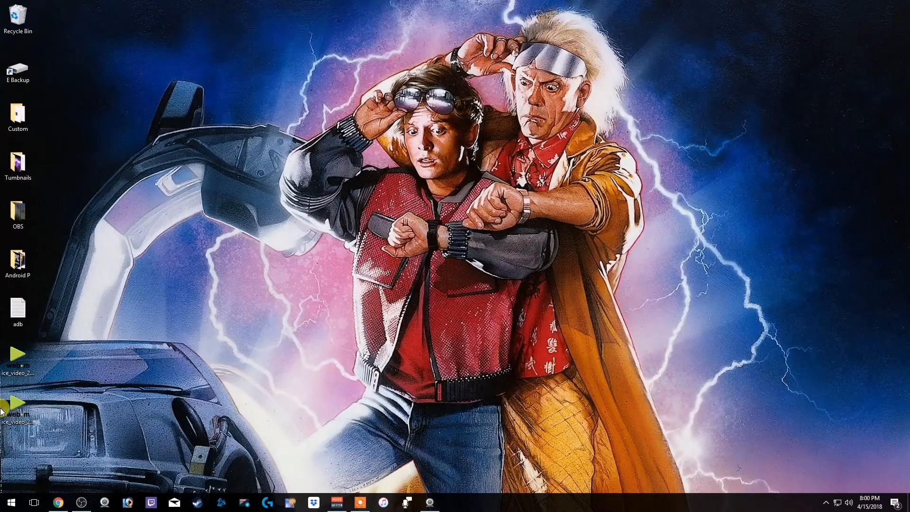
left_click(81, 502)
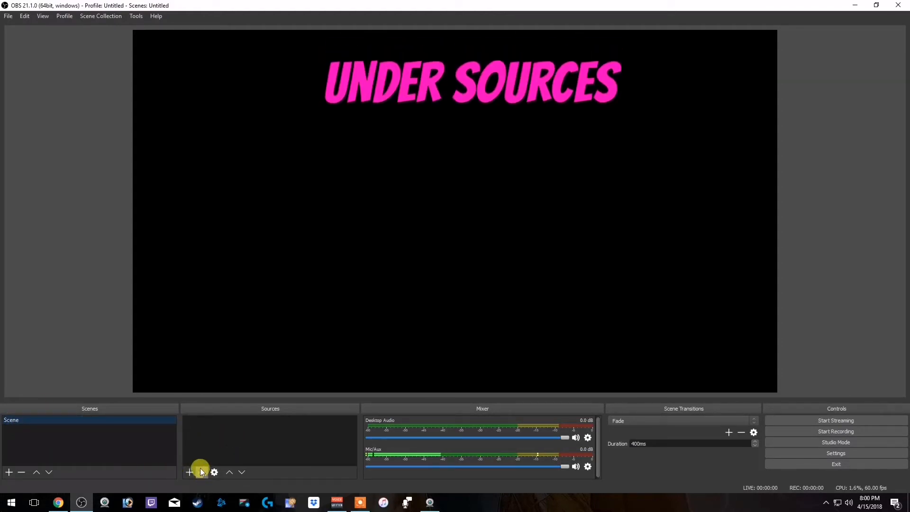
right_click(217, 429)
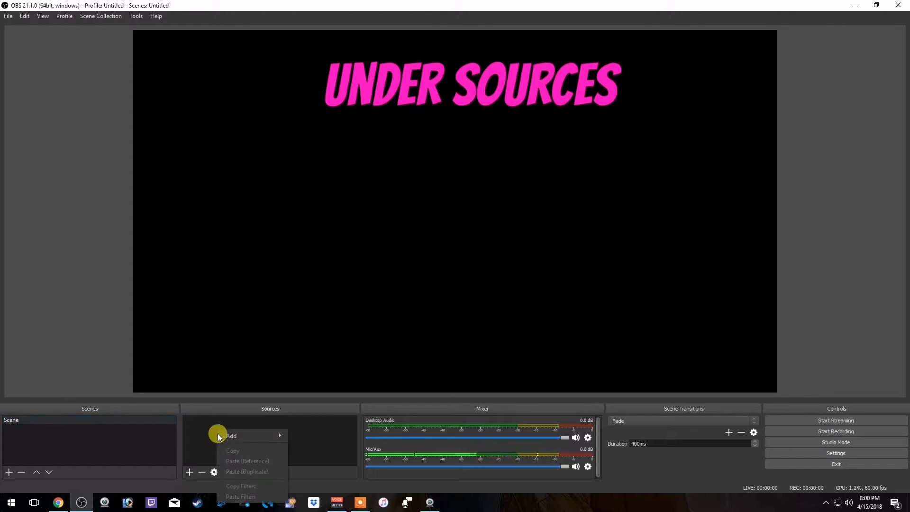
mouse_move(235, 437)
left_click(194, 422)
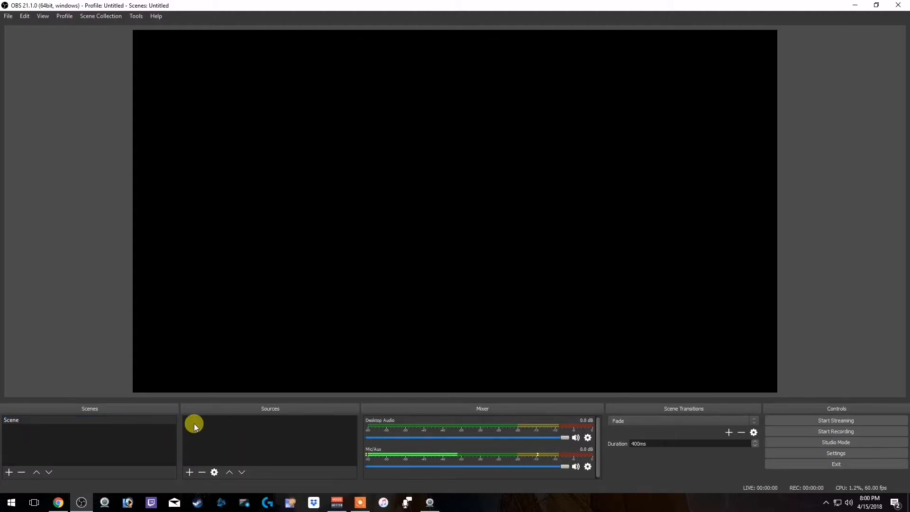
Add a new Video Capture Device source that uses the Logitech HD Pro Webcam C920
left_click(190, 473)
left_click(254, 454)
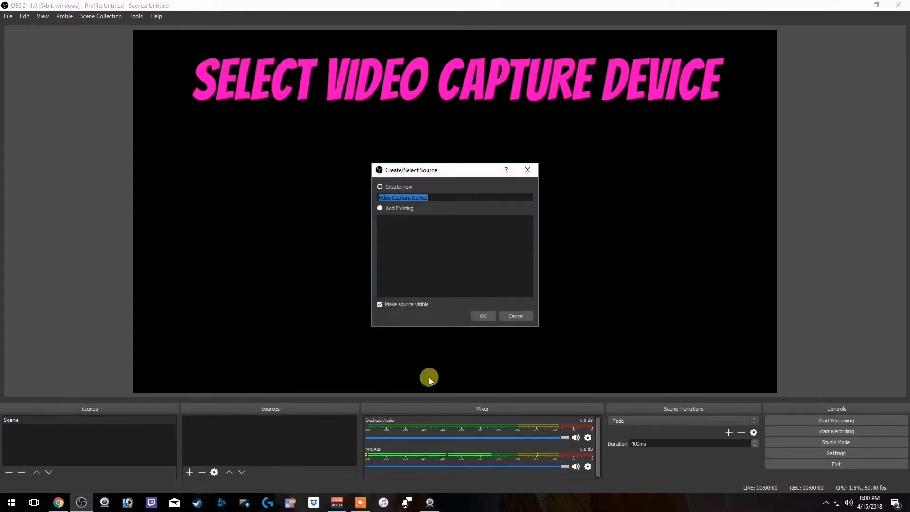
left_click(481, 314)
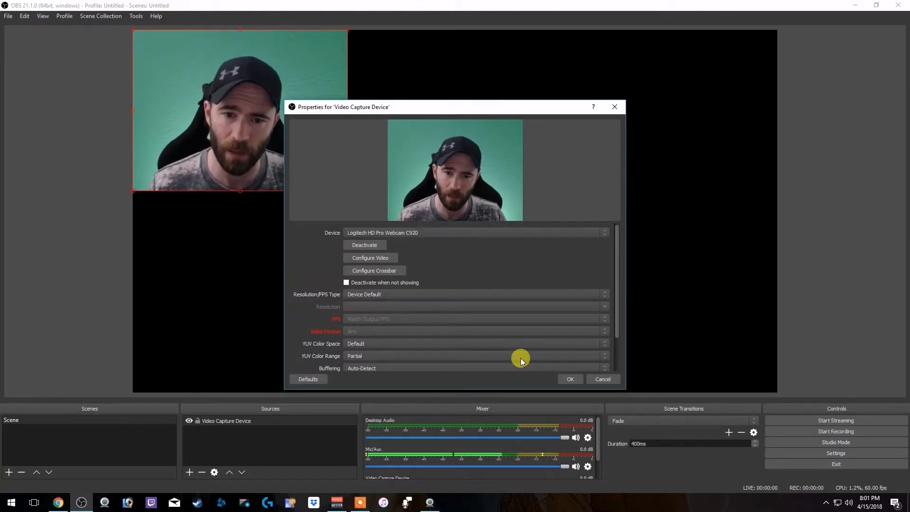
left_click(511, 233)
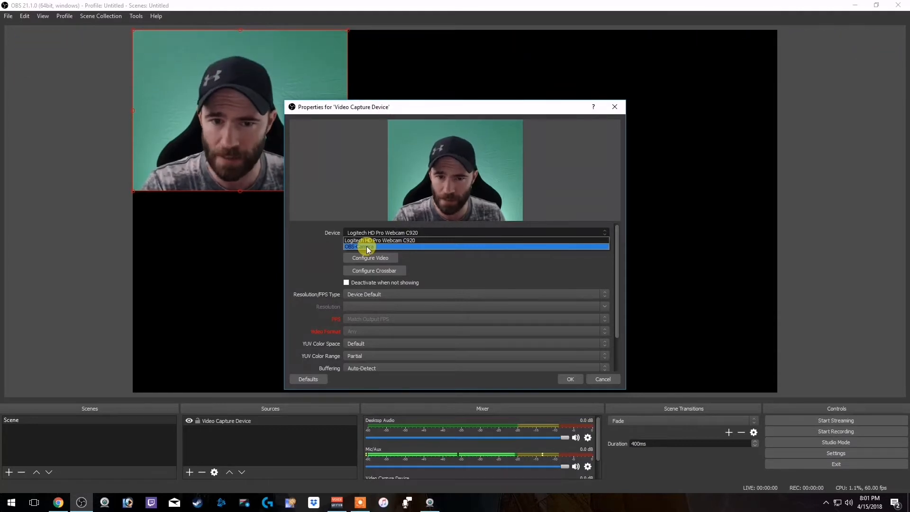
left_click(392, 241)
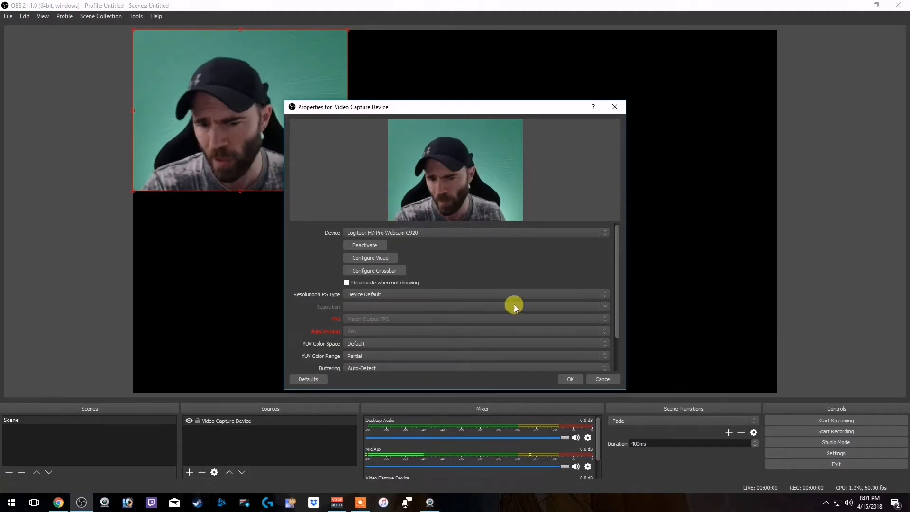
mouse_move(615, 300)
left_mouse_down()
mouse_move(616, 355)
mouse_move(625, 286)
left_mouse_up()
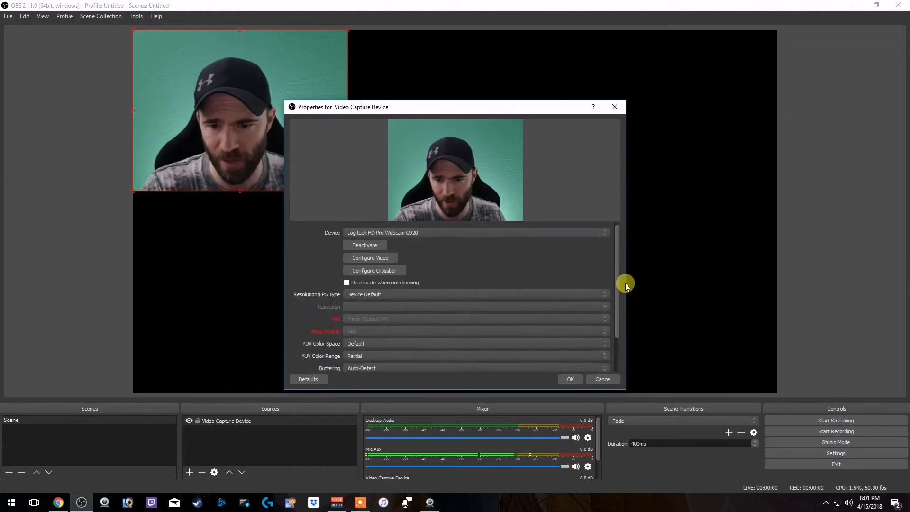
left_click(571, 379)
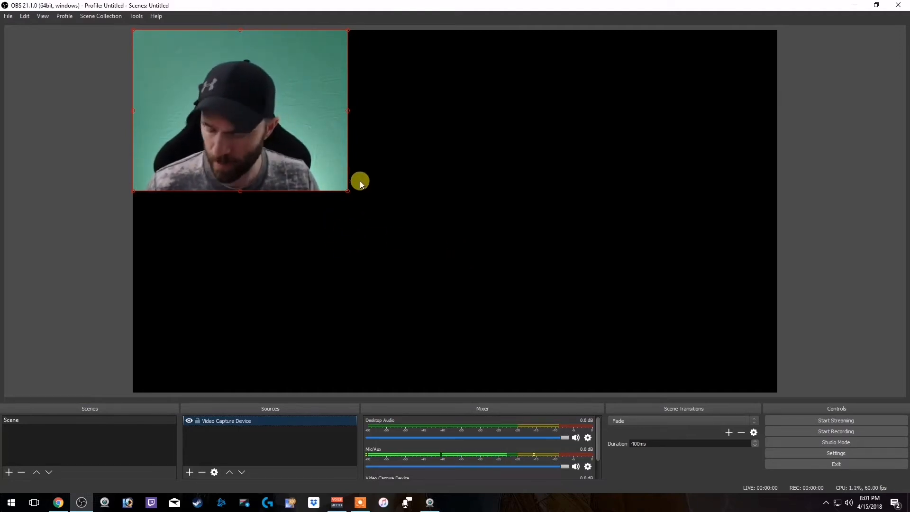
Try shrinking the webcam source in the preview, and scale it up to slightly above its initial size
left_click_drag(348, 191, 306, 176)
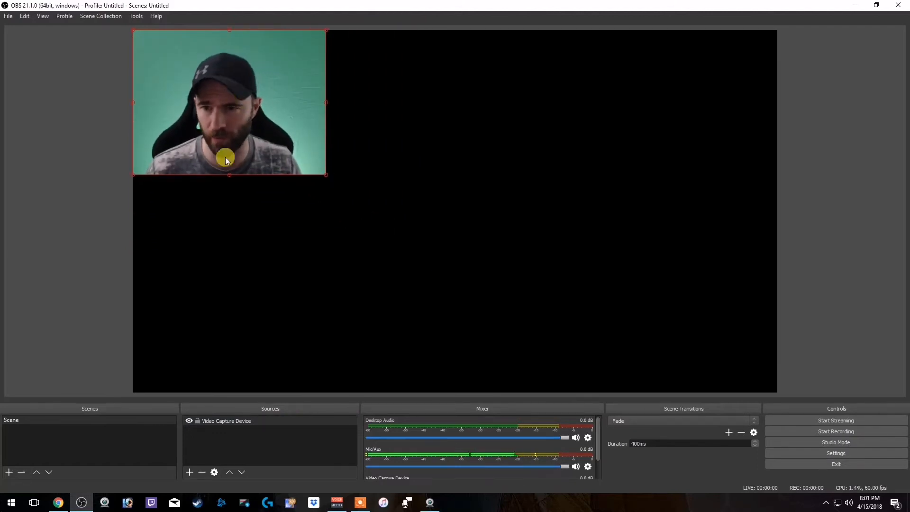
left_click_drag(326, 175, 365, 210)
right_click(279, 136)
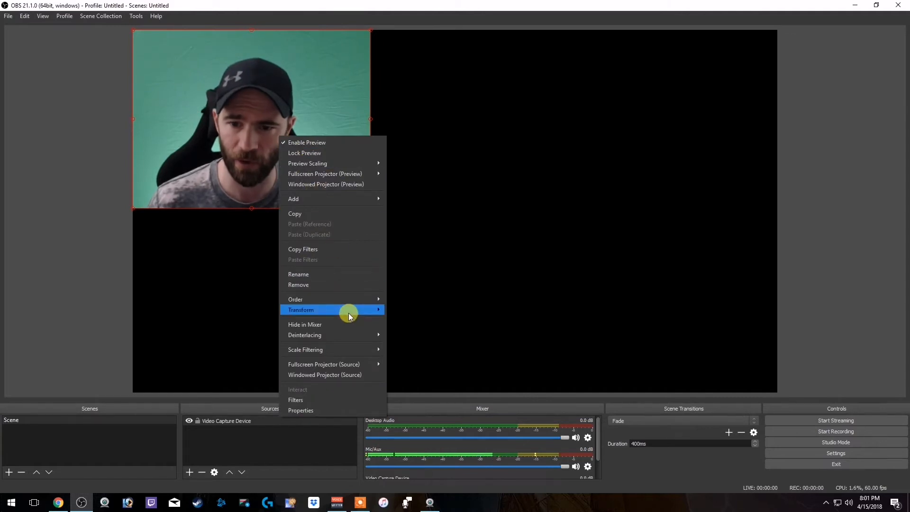
mouse_move(348, 313)
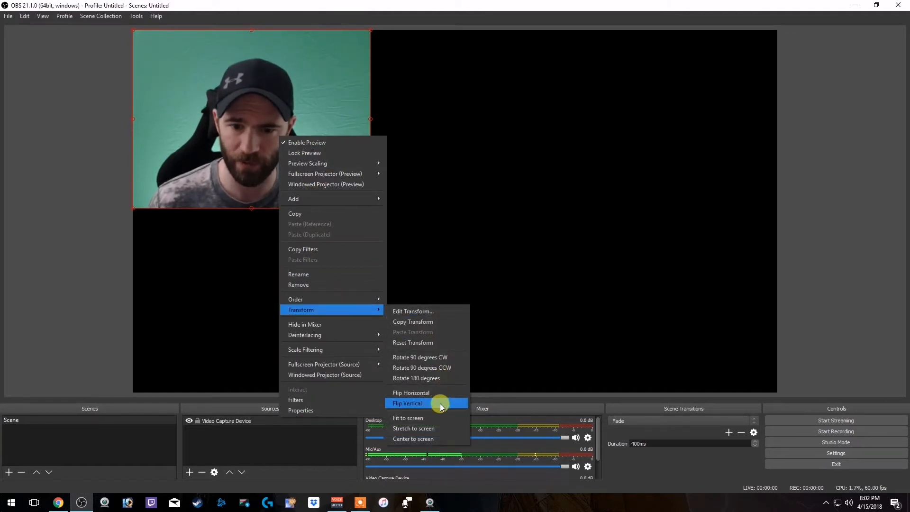
left_click(337, 112)
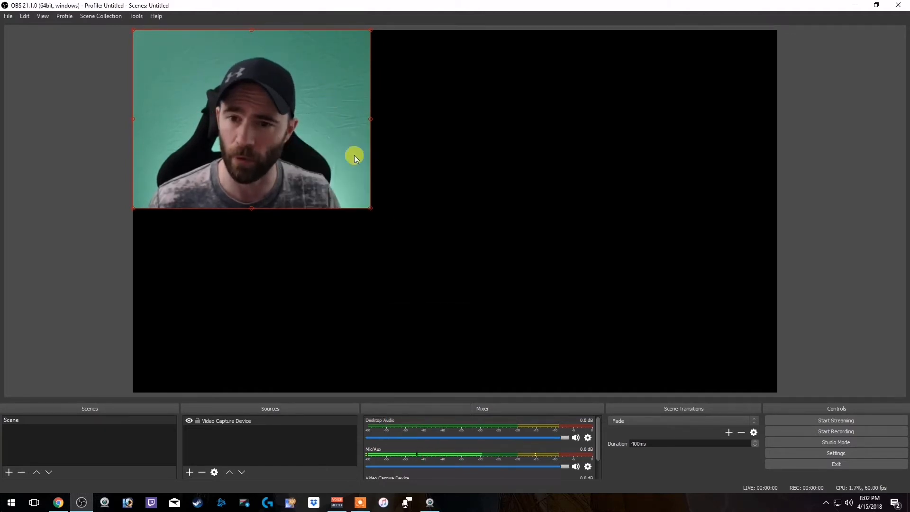
Enlarge the webcam source a little more and lock it in the lower-left corner of the canvas
left_click_drag(370, 209, 393, 226)
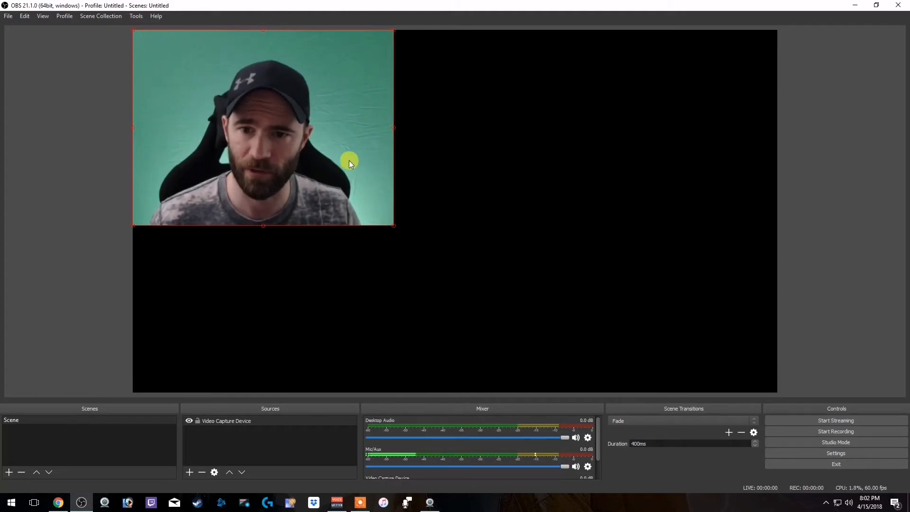
left_click_drag(350, 164, 349, 321)
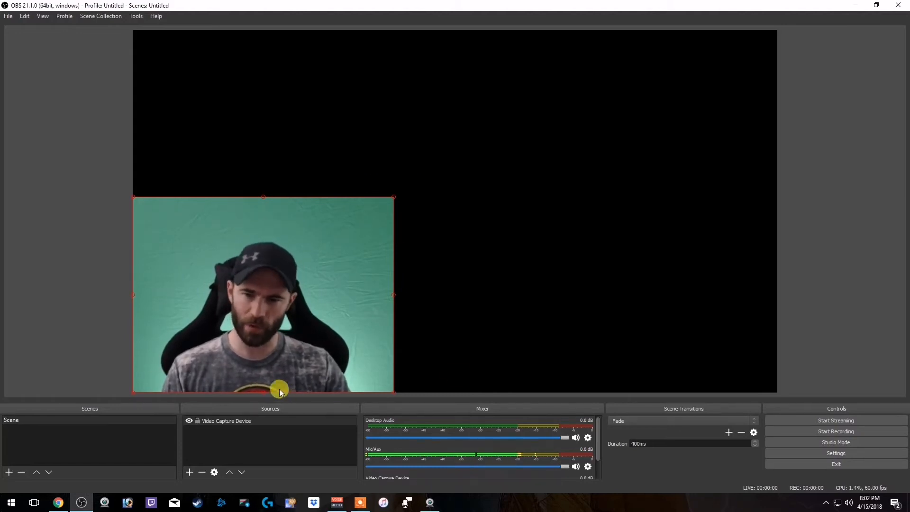
left_click(197, 421)
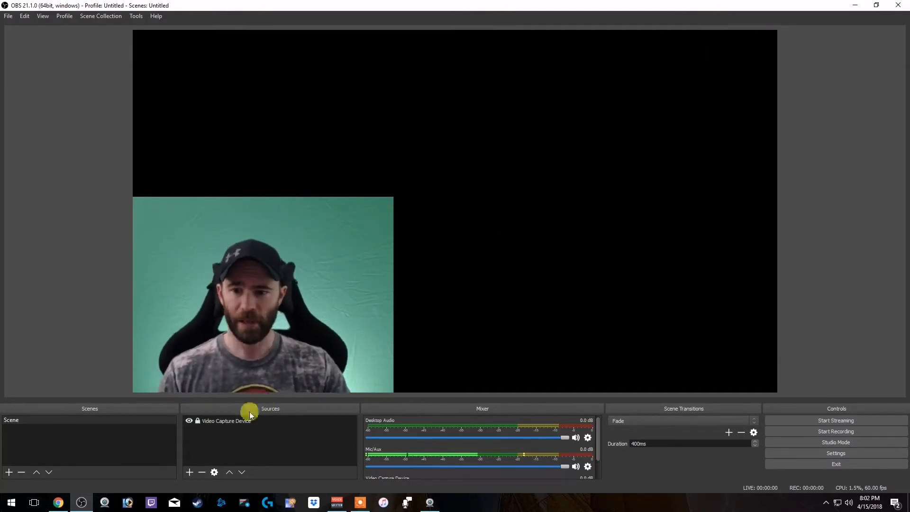
Add a new Image source that uses the Jurassic-Park picture from the OBS folder on the desktop
left_click(190, 472)
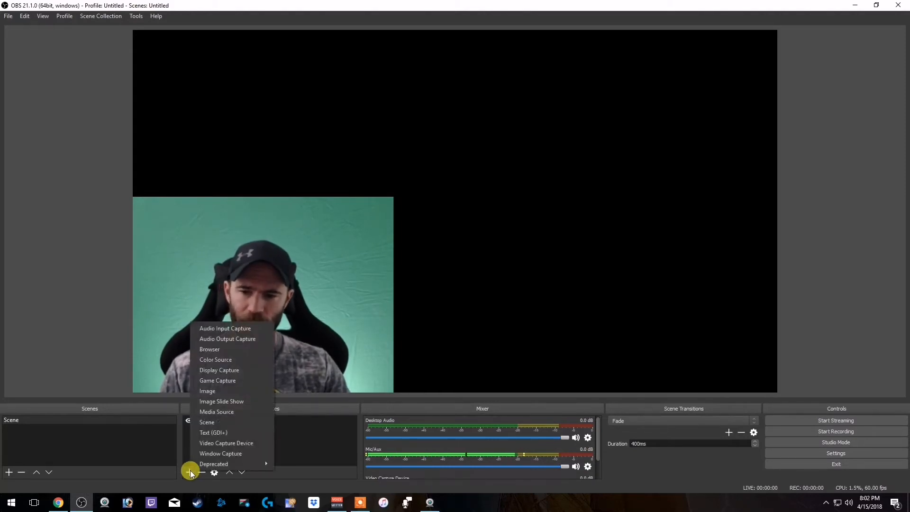
left_click(252, 391)
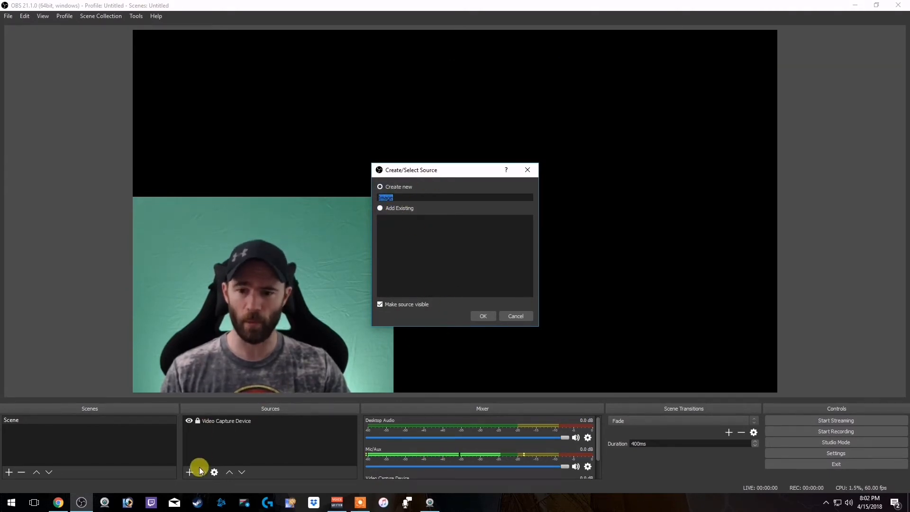
left_click(483, 314)
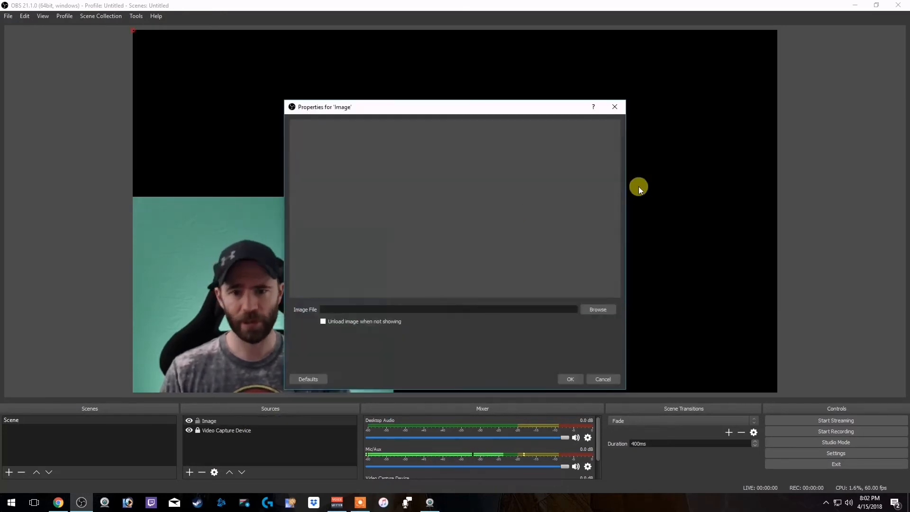
left_click(593, 311)
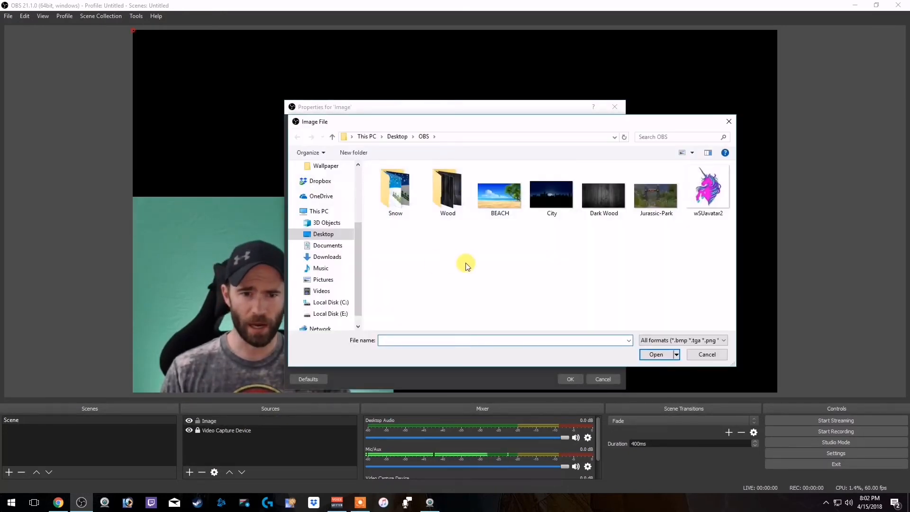
left_click(511, 203)
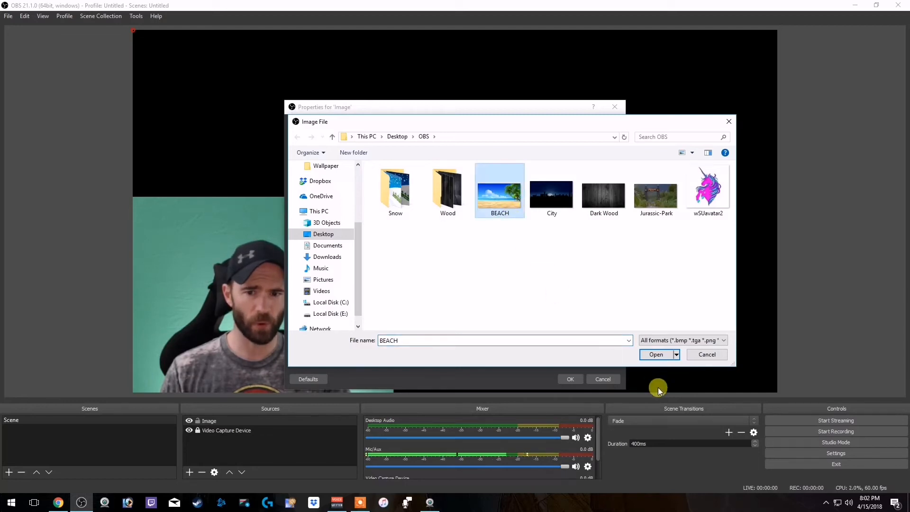
left_click(655, 189)
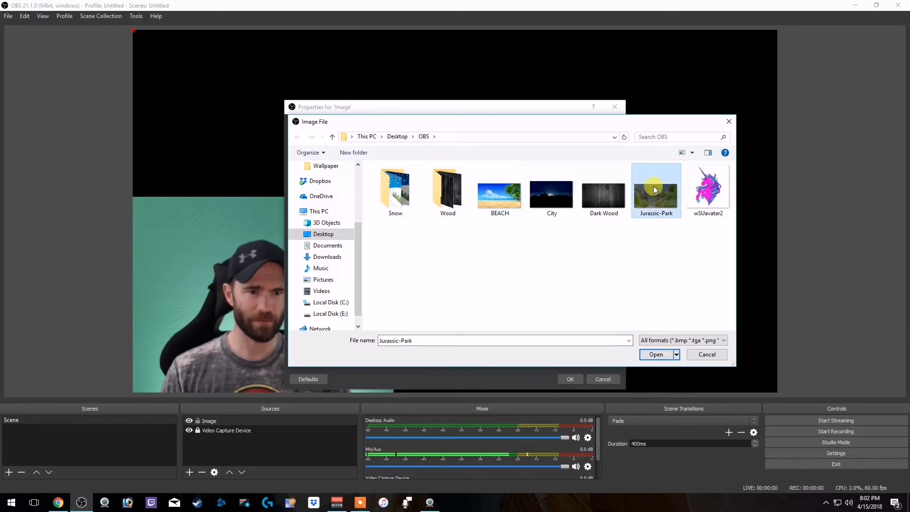
left_click(666, 355)
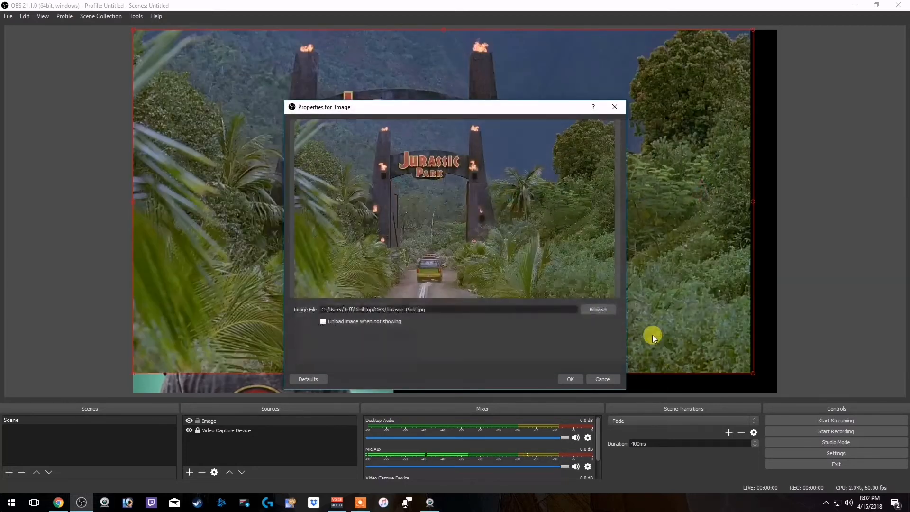
left_click(569, 380)
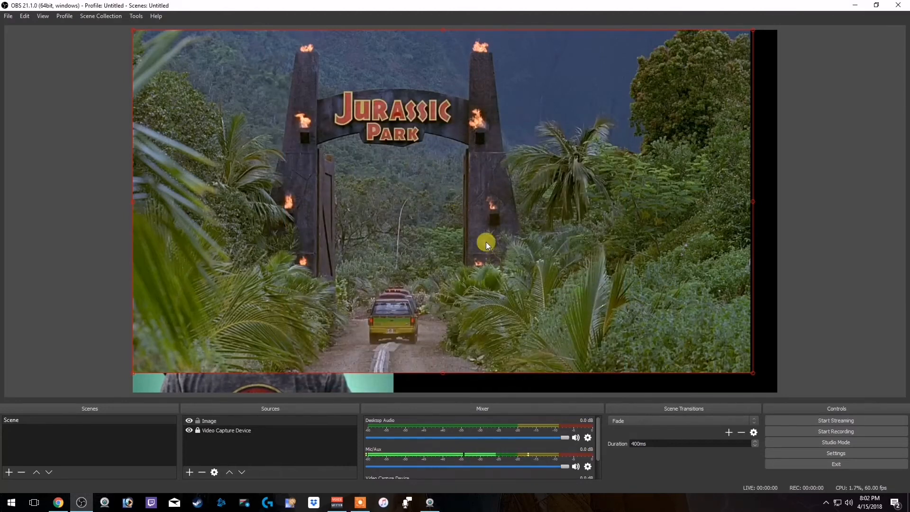
Stretch the Jurassic Park image to fill the screen and lock the Image source
right_click(414, 212)
mouse_move(459, 386)
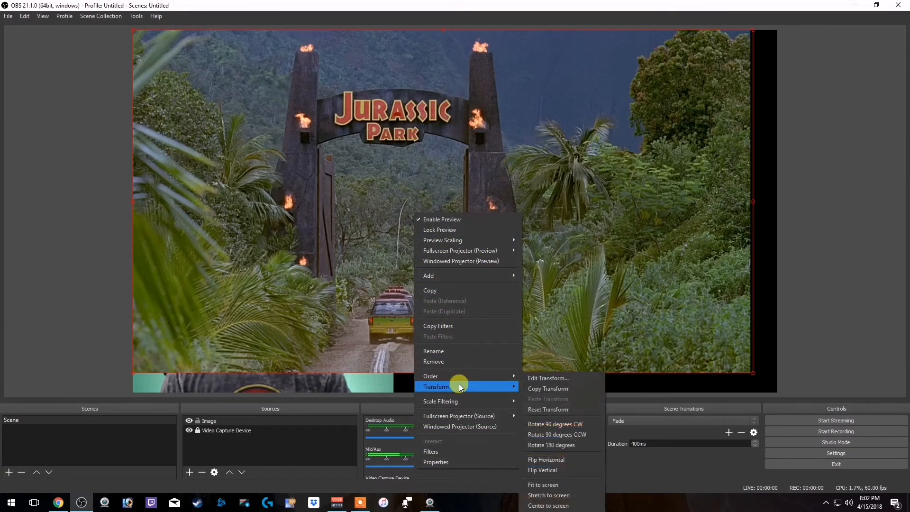
left_click(567, 495)
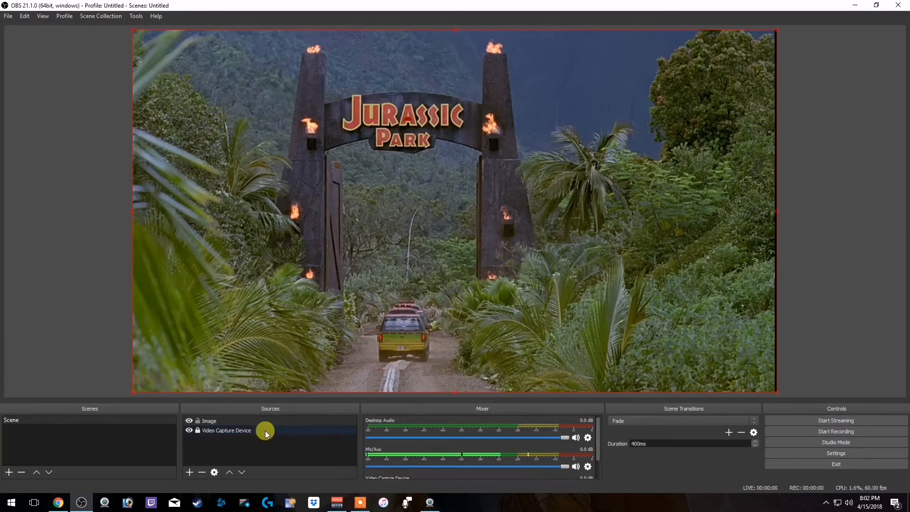
left_click(198, 429)
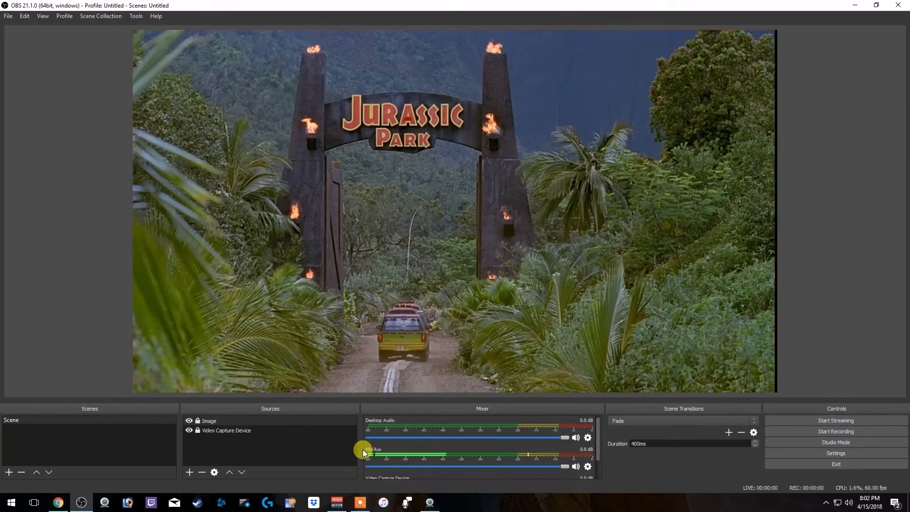
Move the Video Capture Device source above the Image source in the source order
left_click(215, 432)
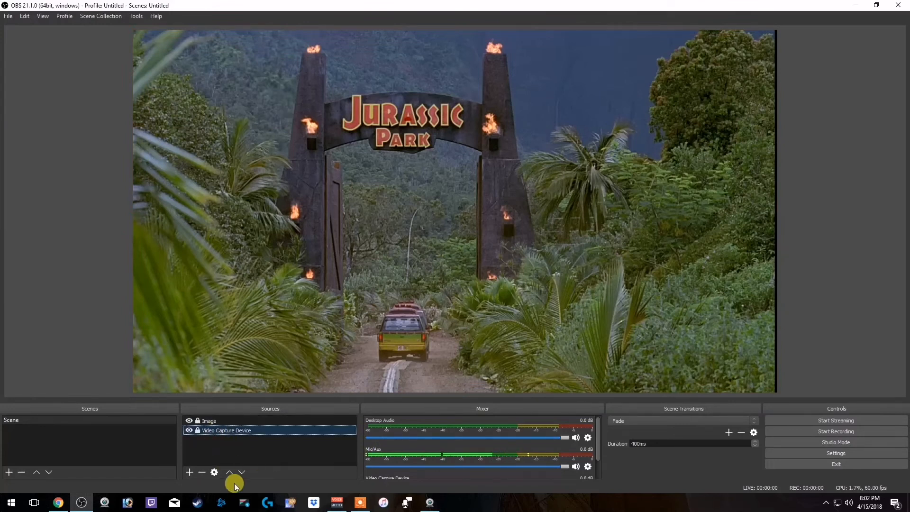
left_click(228, 473)
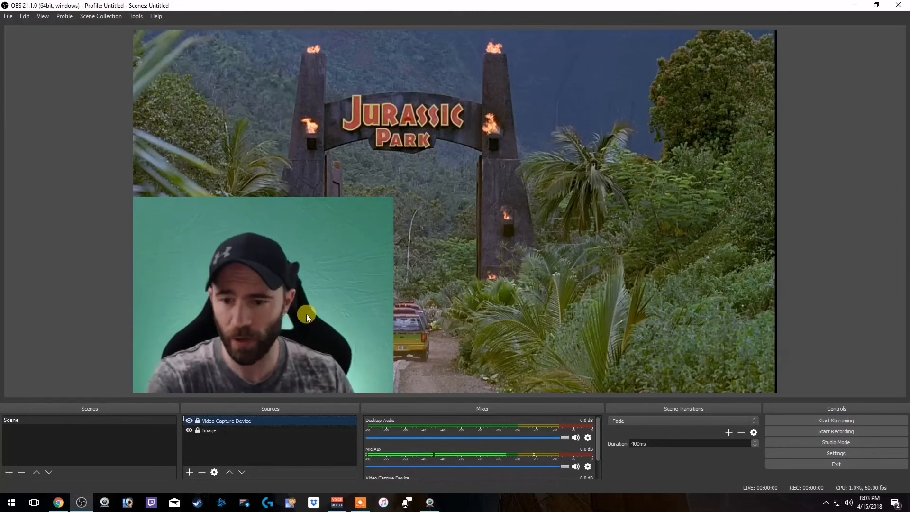
Add a Chroma Key effect filter with its default name to the Video Capture Device source
right_click(221, 421)
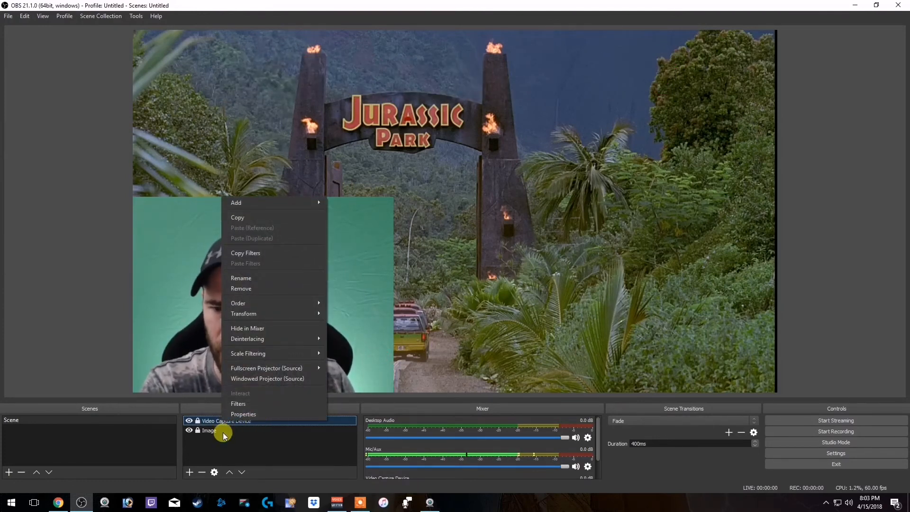
left_click(239, 404)
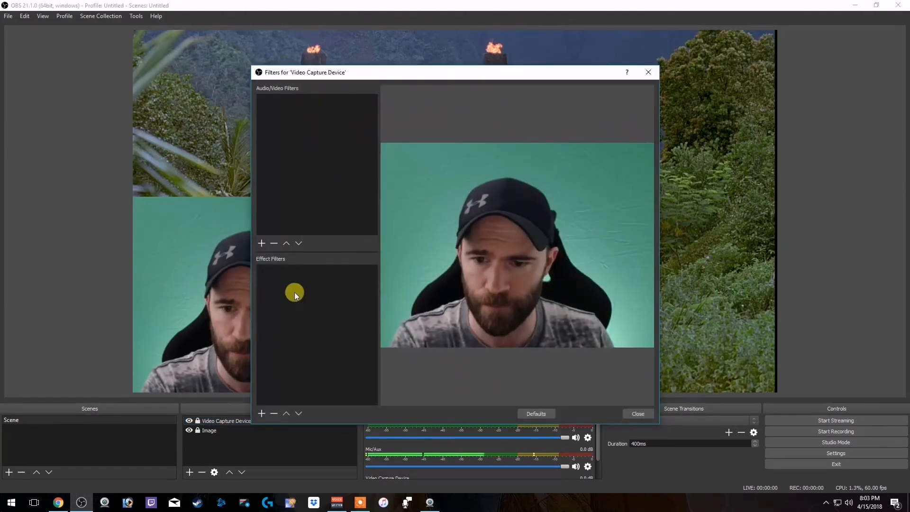
right_click(274, 286)
mouse_move(299, 294)
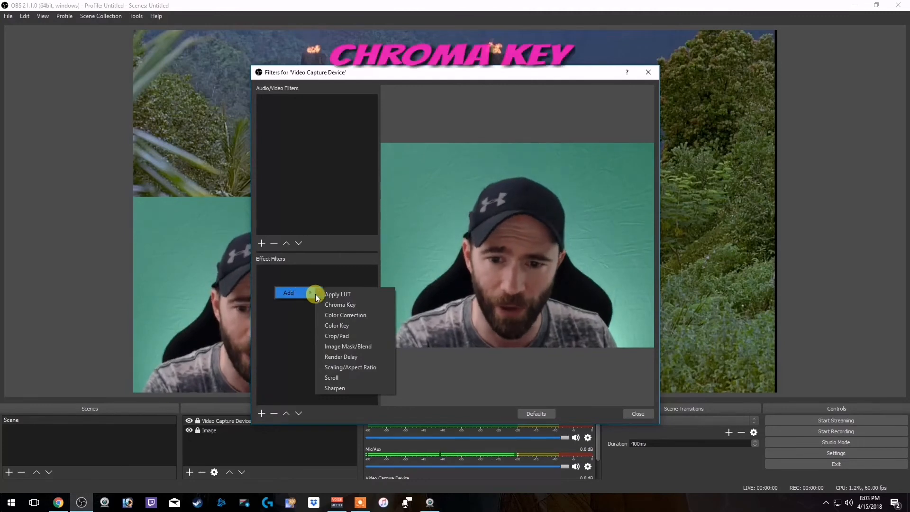
left_click(373, 305)
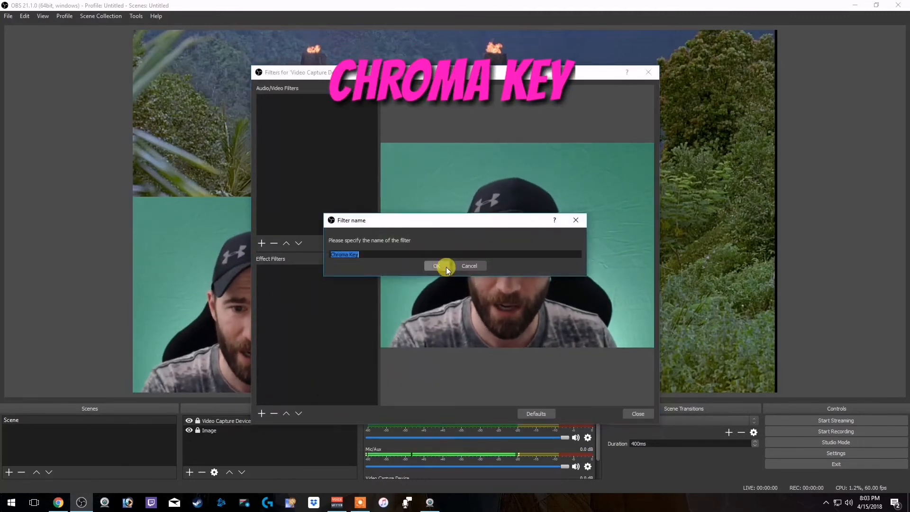
left_click(445, 266)
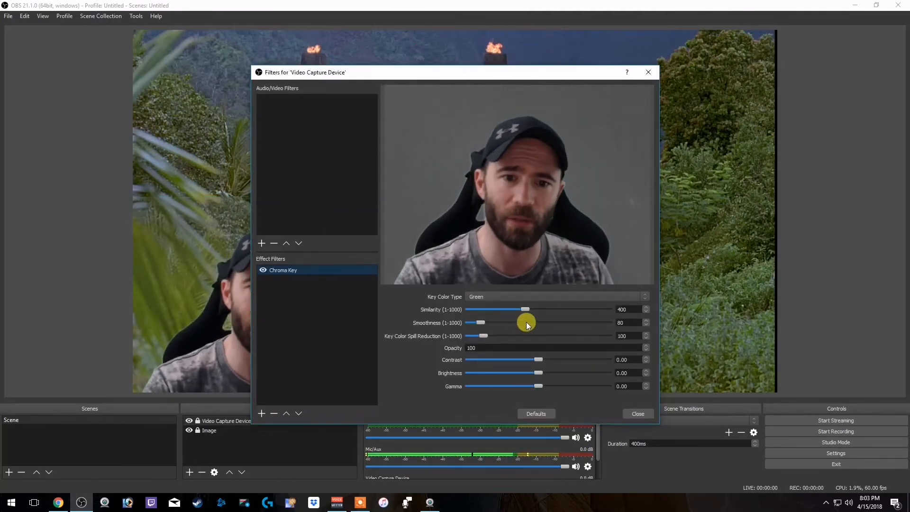
Set the Chroma Key similarity to 439 and gamma to -0.07, and close the filter settings
left_click(645, 307)
left_click(645, 307)
left_click_drag(523, 310, 531, 309)
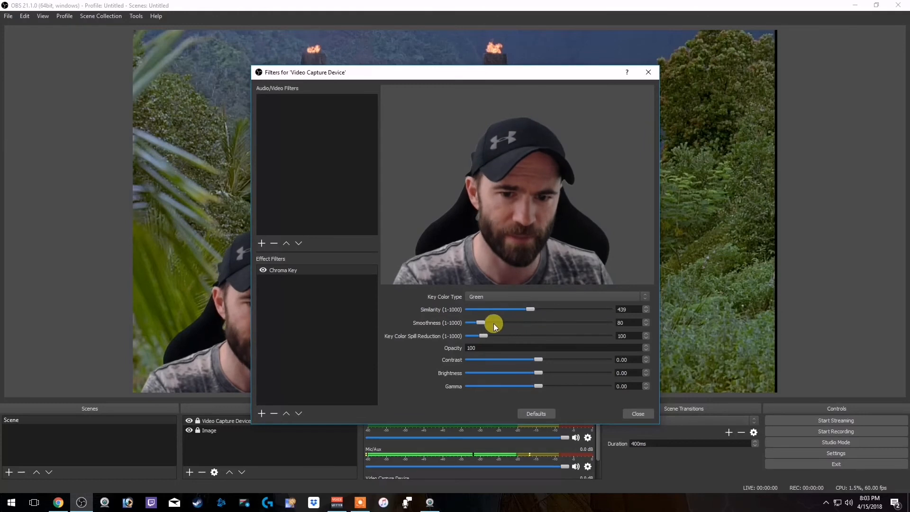
left_click_drag(539, 388, 533, 388)
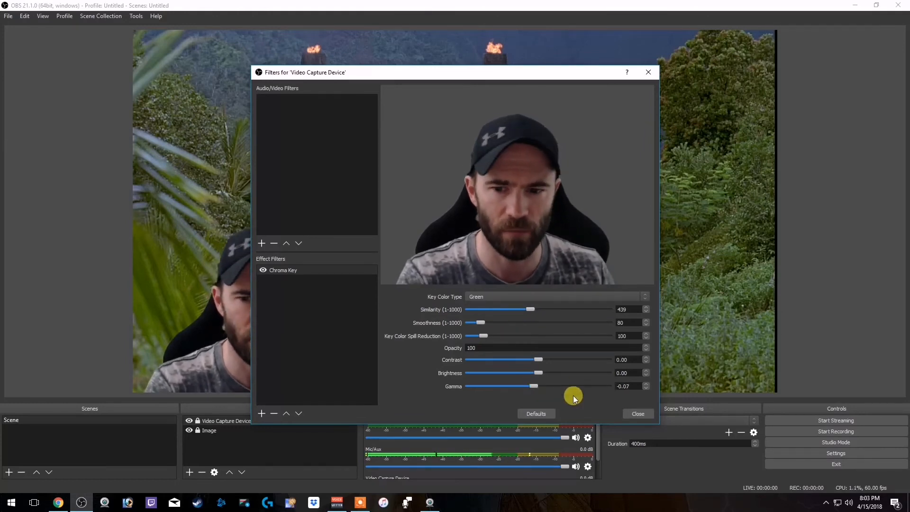
left_click(637, 415)
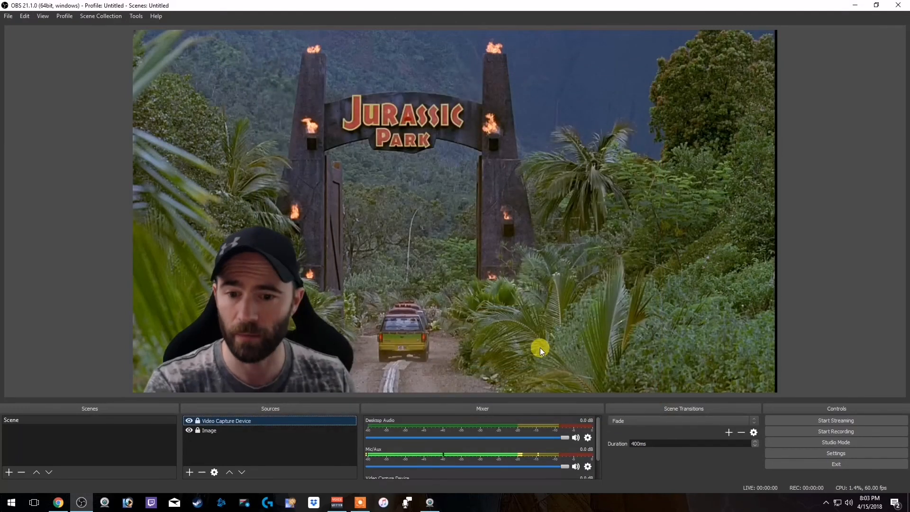